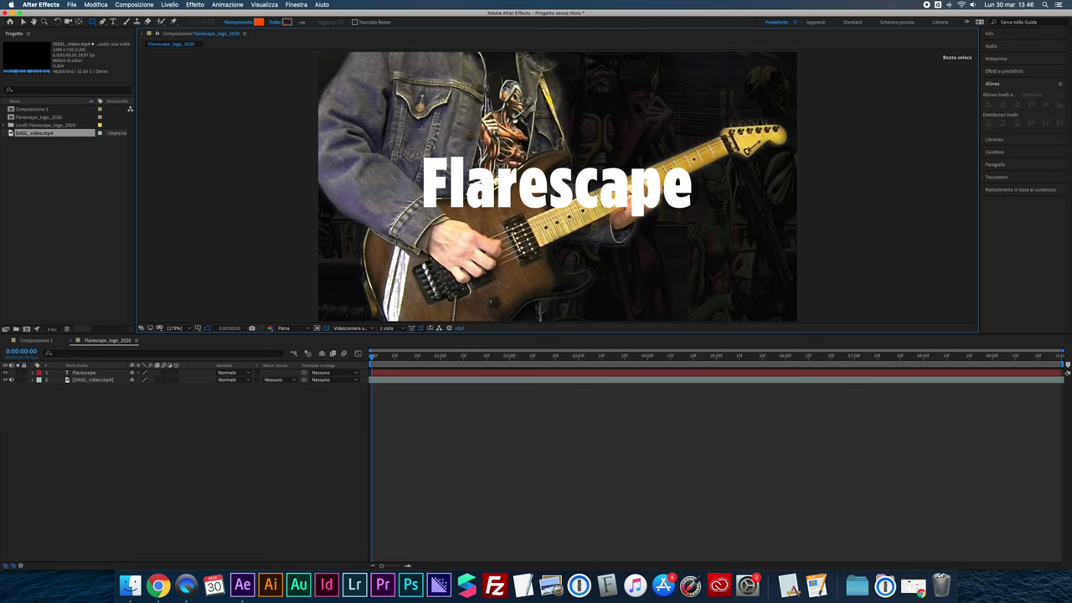
Zoom the composition view from 179% to 100% so the whole Flarescape frame is visible.
key(slash)
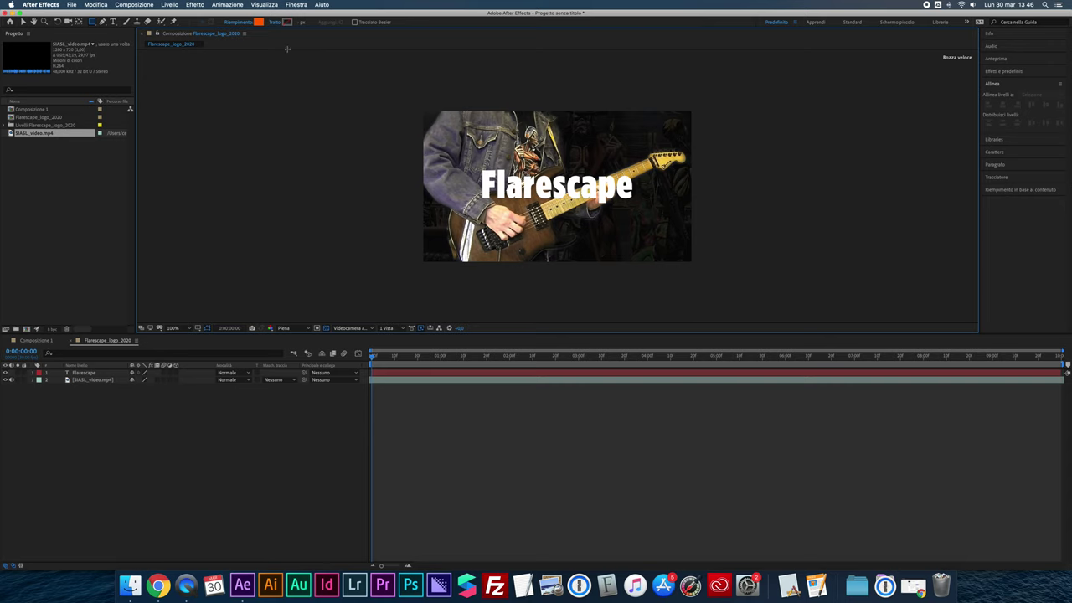
Draw an orange rectangle over the Flarescape title, check it against the video, and open the title's Track Matte menu.
mouse_move(469, 108)
mouse_down()
mouse_move(592, 200)
mouse_move(643, 208)
mouse_up()
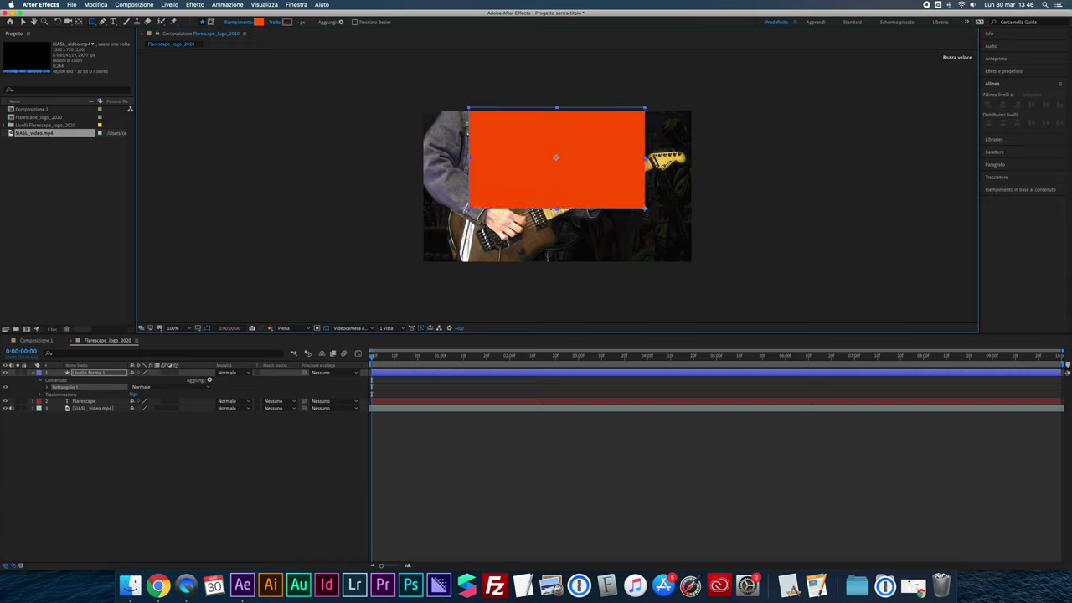
click(5, 408)
click(5, 408)
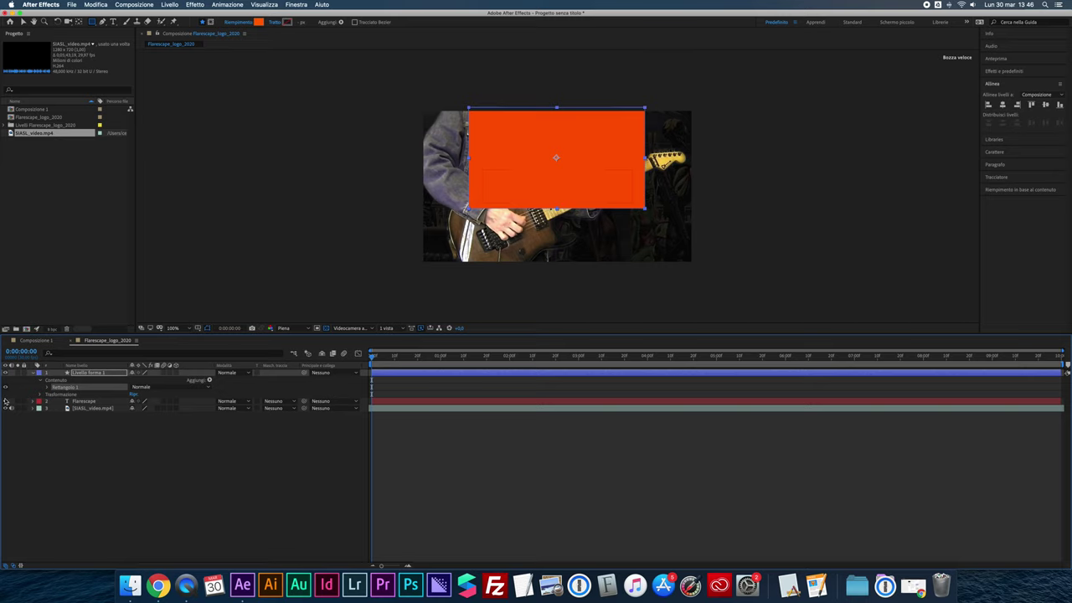
click(92, 408)
click(84, 373)
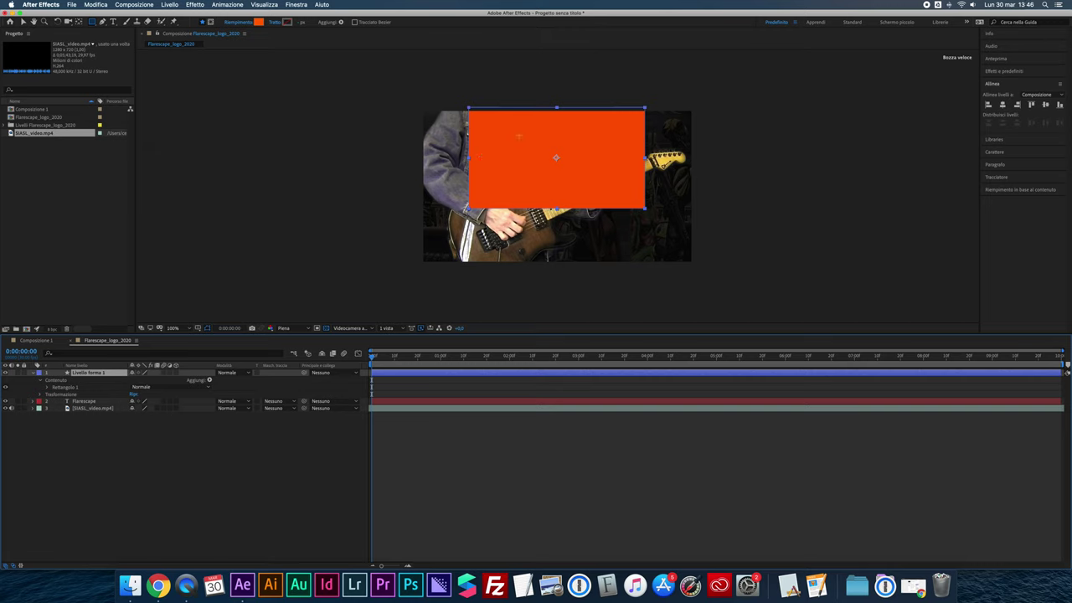
click(276, 401)
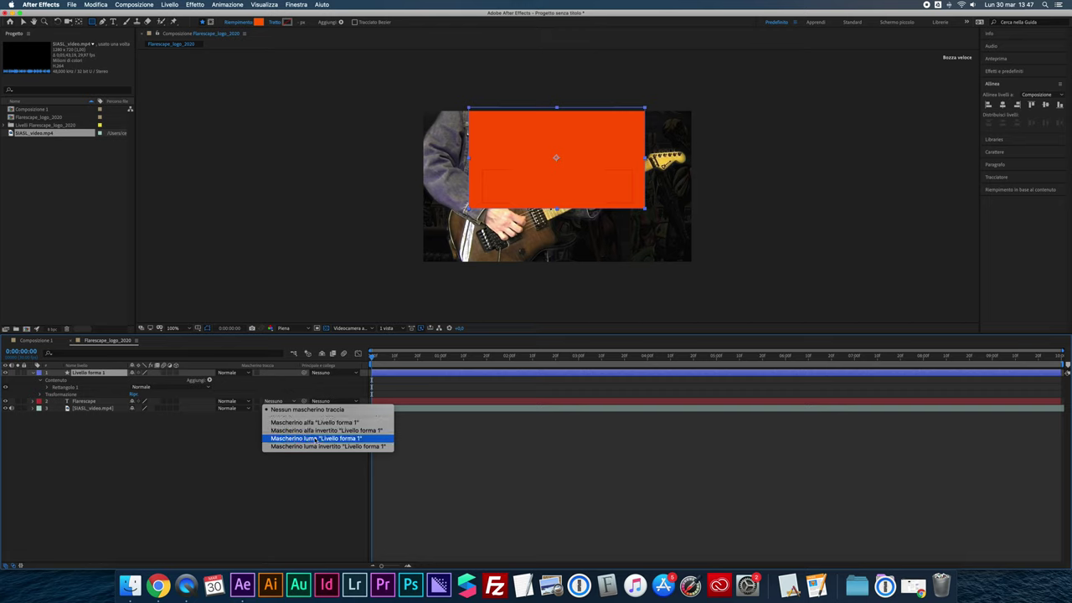
Set the Flarescape layer's track matte to Luma Matte 'Livello forma 1'.
click(315, 439)
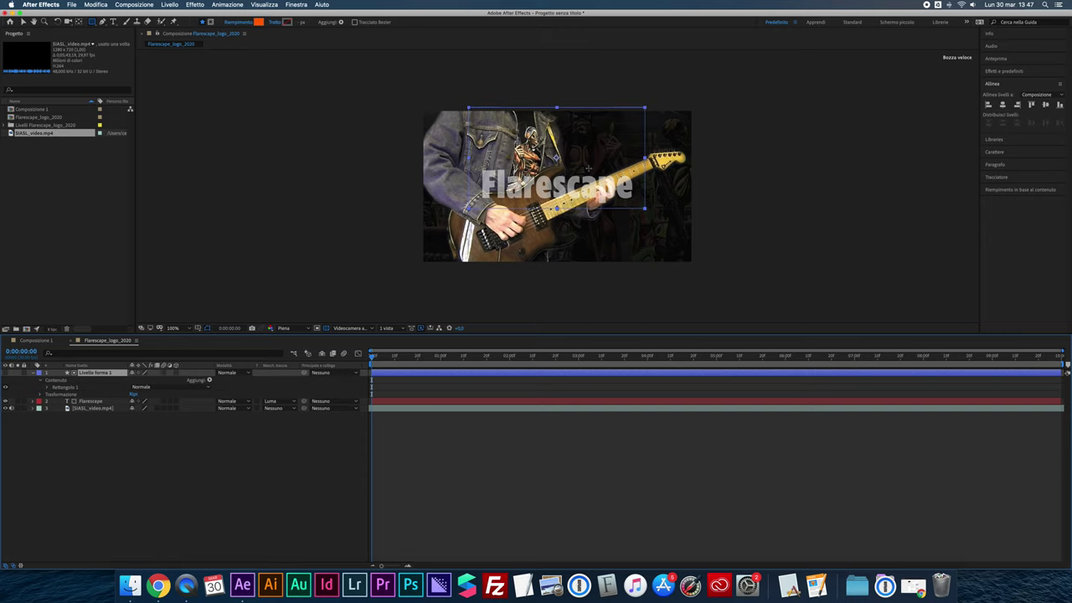
Try other hues for the rectangle's fill colour, then cancel without changing it.
click(258, 22)
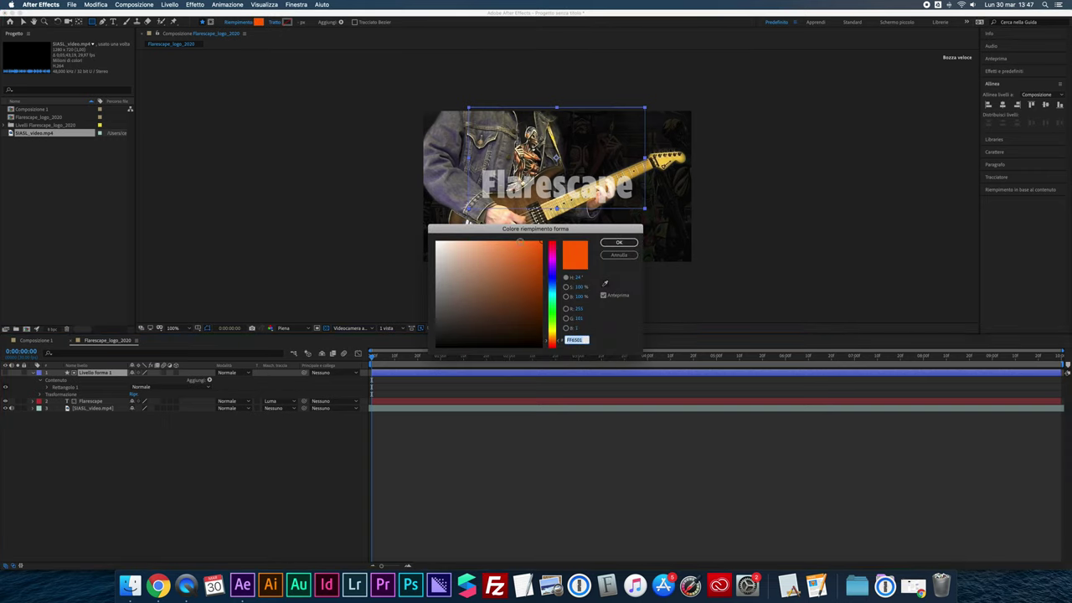
mouse_move(551, 256)
mouse_down()
mouse_move(553, 319)
mouse_move(571, 268)
mouse_move(576, 277)
mouse_up()
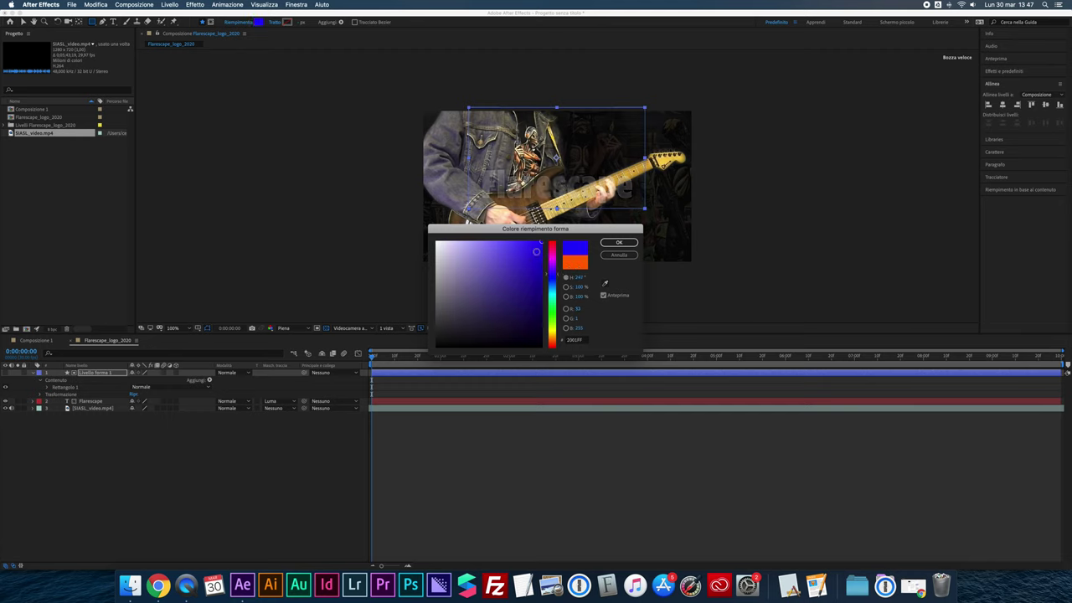
click(619, 255)
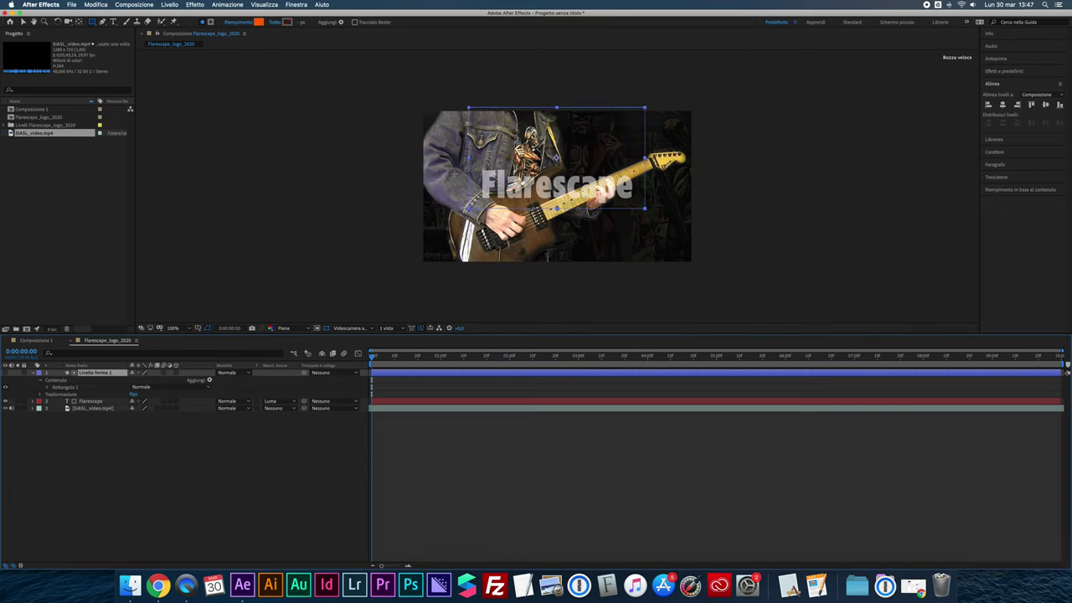
Set the Flarescape track matte to Nessuno and make the rectangle shape layer visible again.
click(277, 401)
click(285, 409)
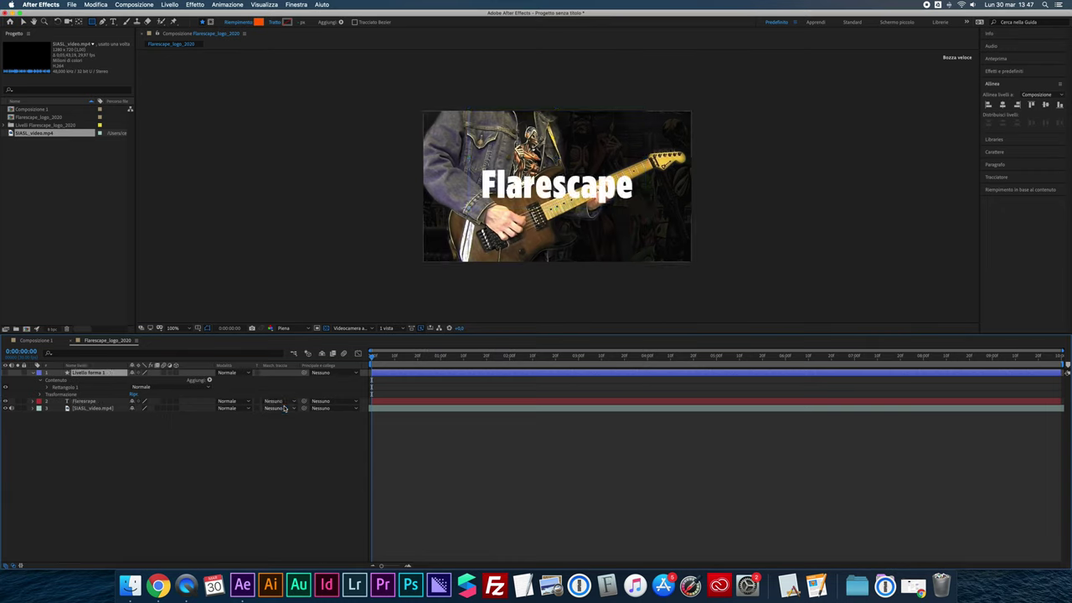
click(7, 373)
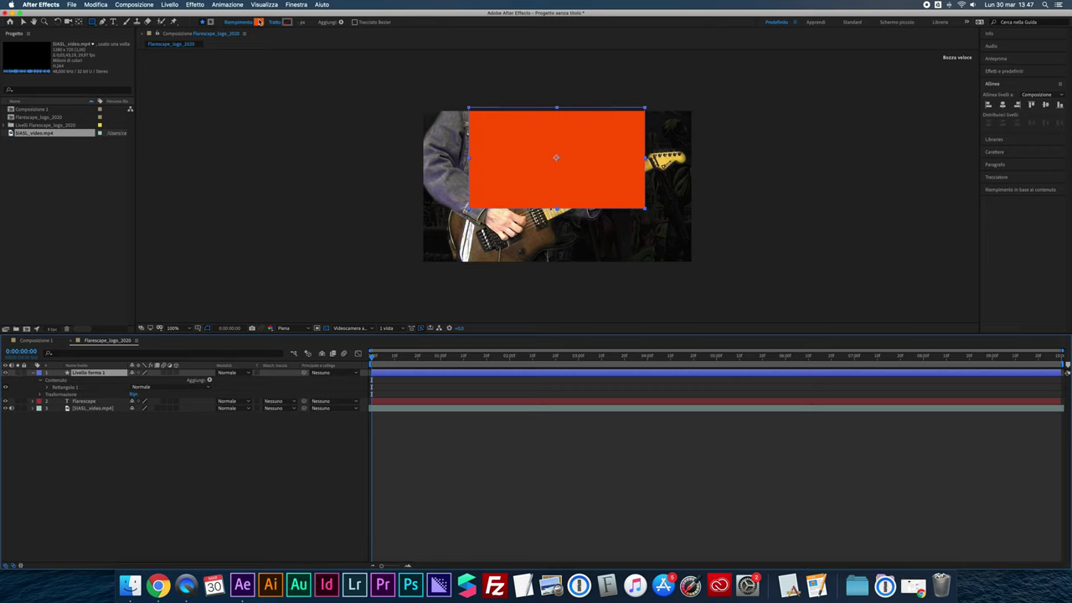
Change the rectangle's fill type to a linear gradient.
click(238, 23)
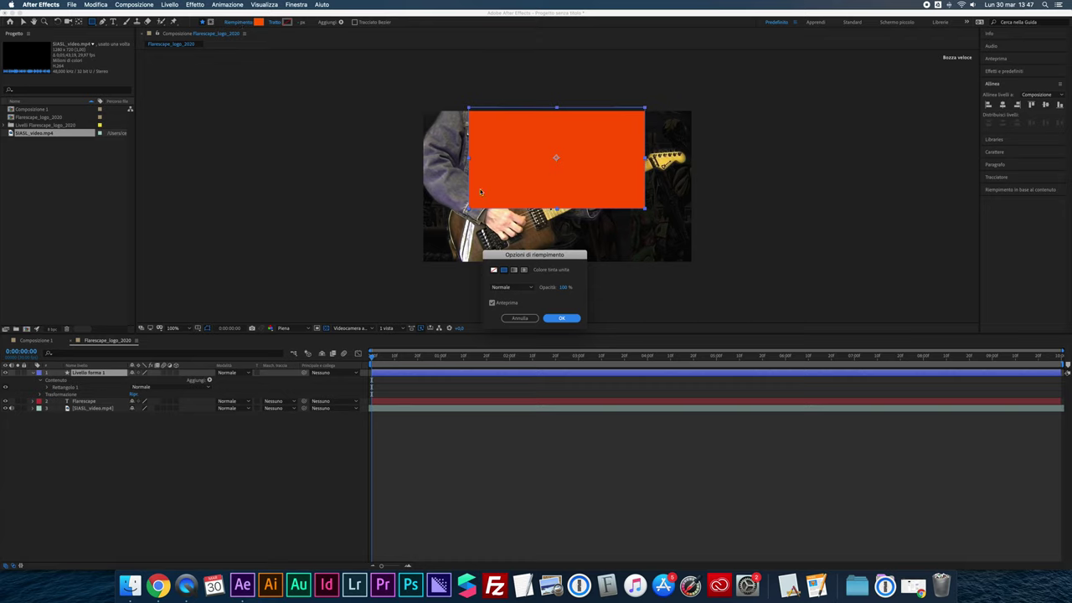
click(514, 270)
click(549, 319)
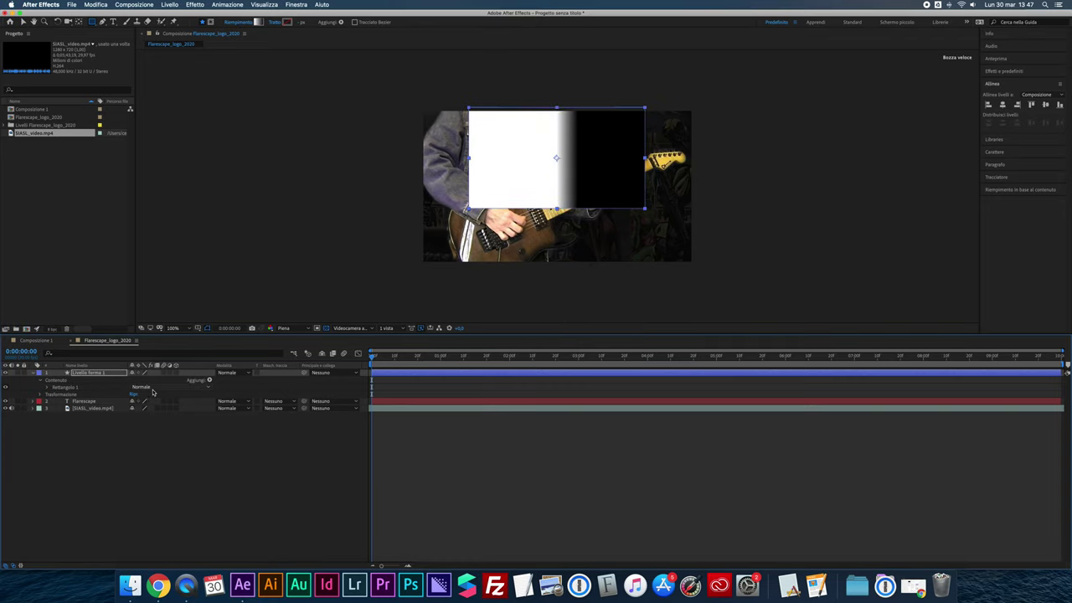
Set the gradient end point to 0, 10 and soften the vertical black-to-white fade; switch to Composizione 1.
click(46, 388)
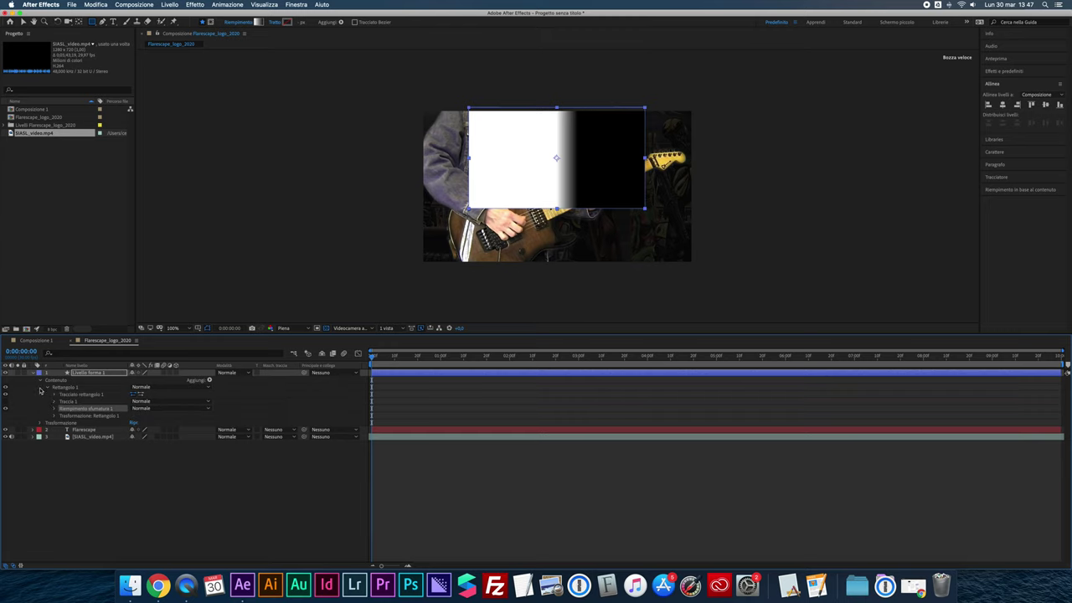
click(55, 408)
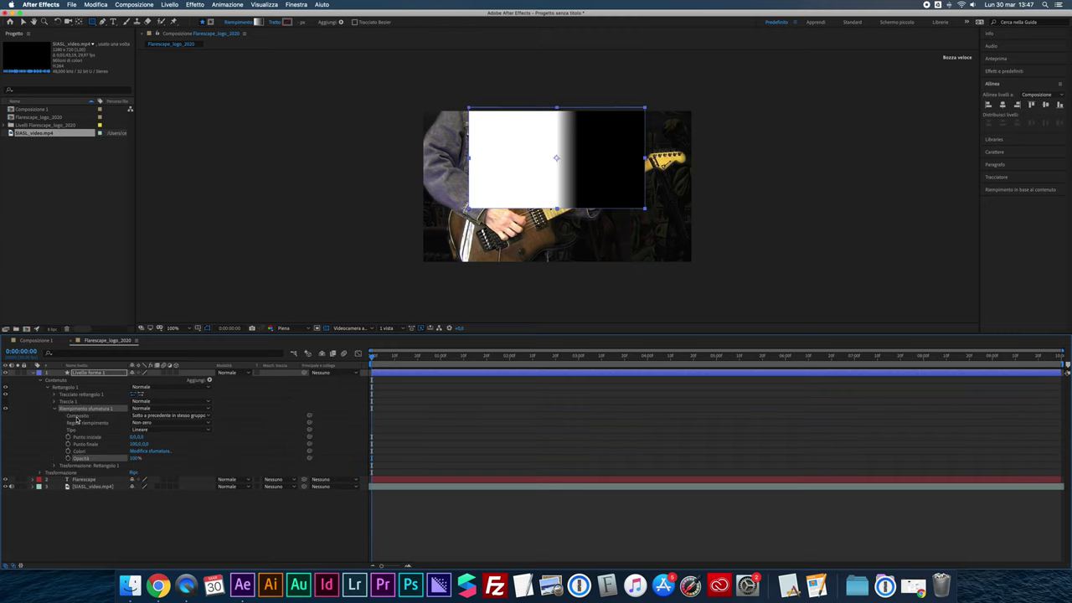
click(134, 444)
text(0)
key(Tab)
text(10)
key(Return)
mouse_move(138, 460)
mouse_down()
mouse_move(159, 444)
mouse_move(184, 339)
mouse_move(168, 323)
mouse_up()
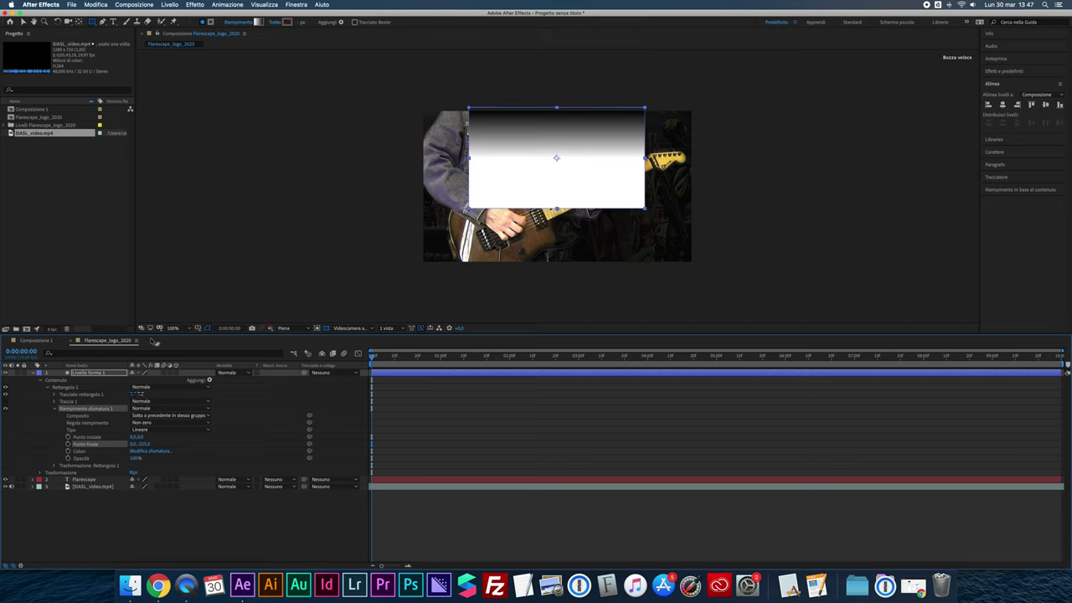
key(shift+Escape)
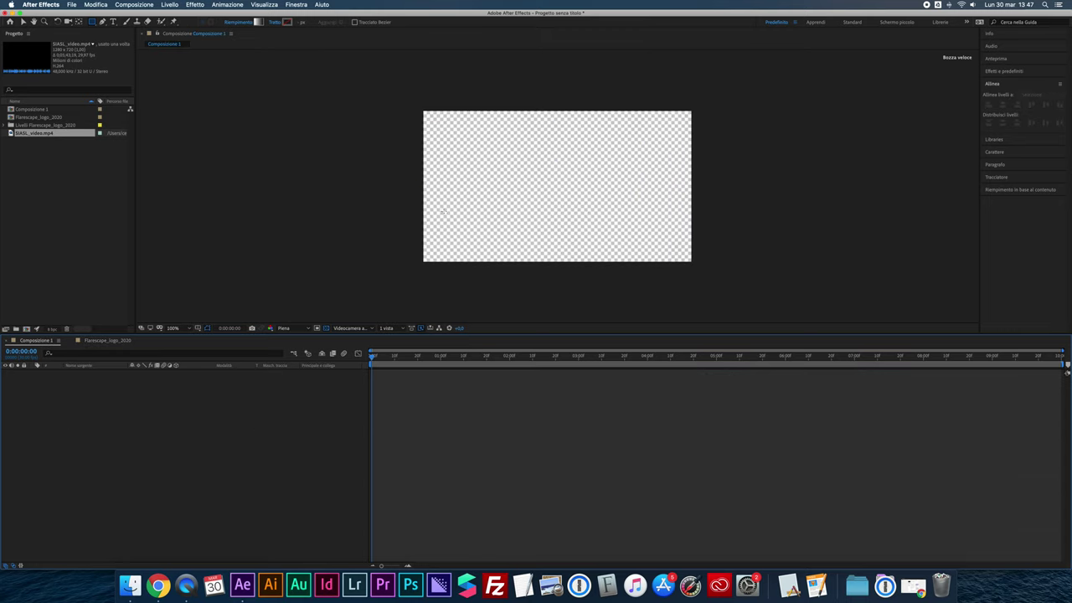
Back in Flarescape_logo_2020, luma-matte the title with 'Livello forma 1' and scrub its Position Y upward.
key(comma)
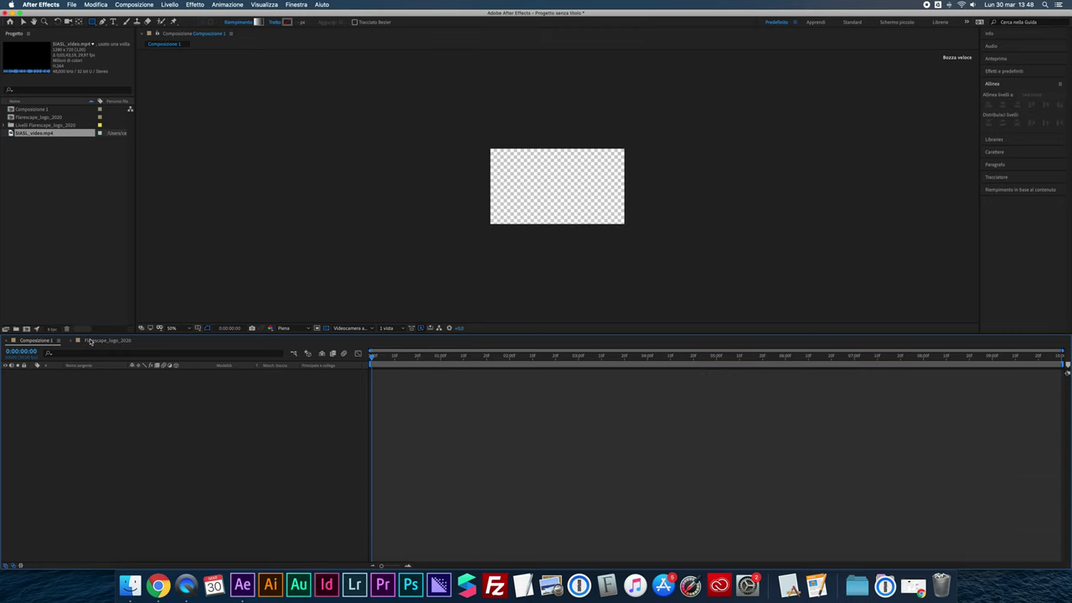
click(91, 341)
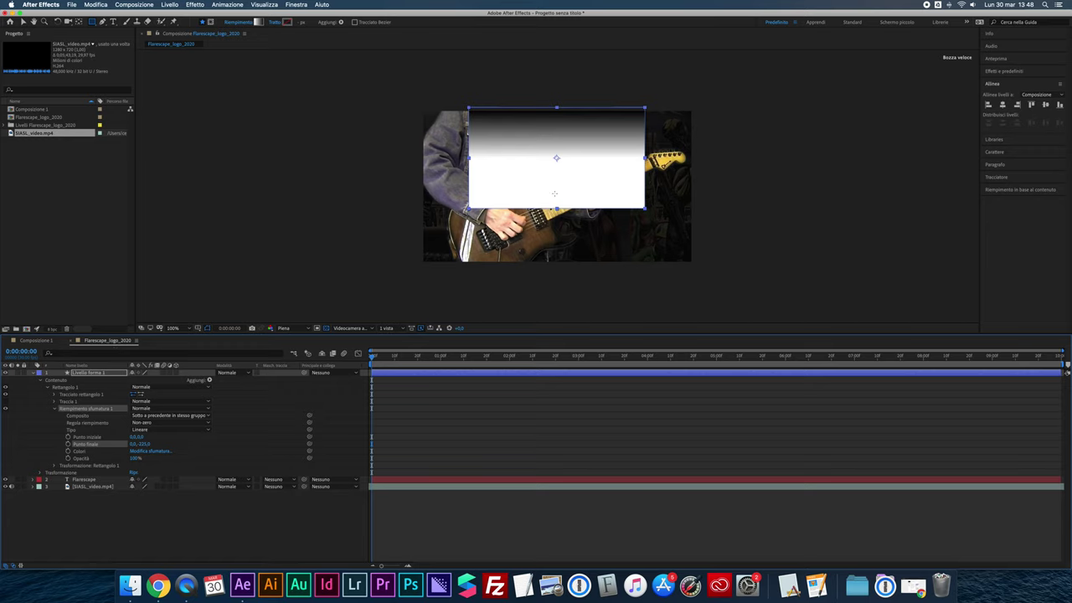
click(80, 481)
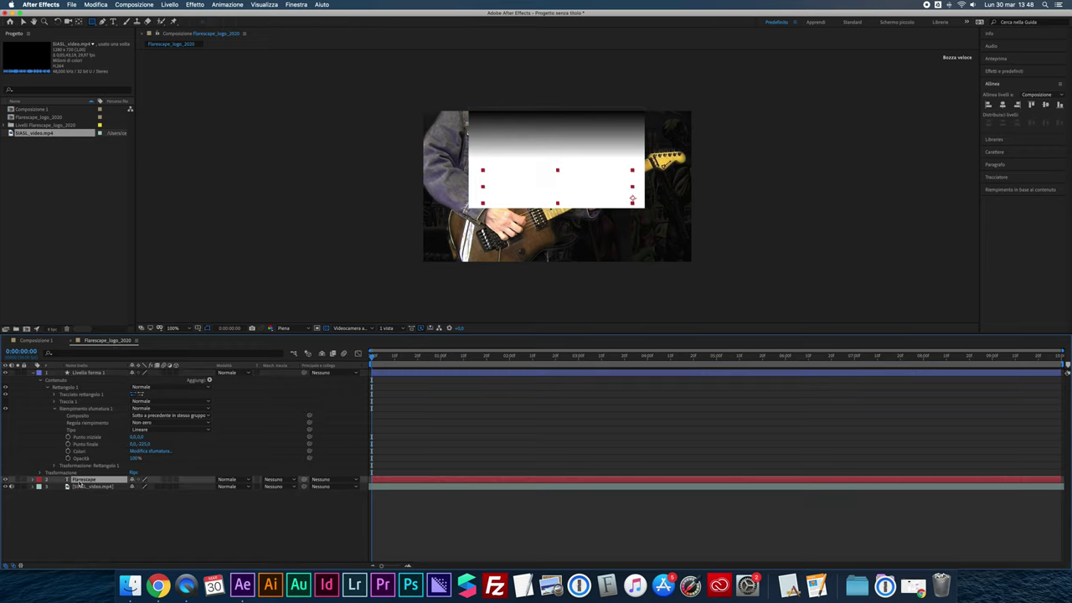
click(290, 481)
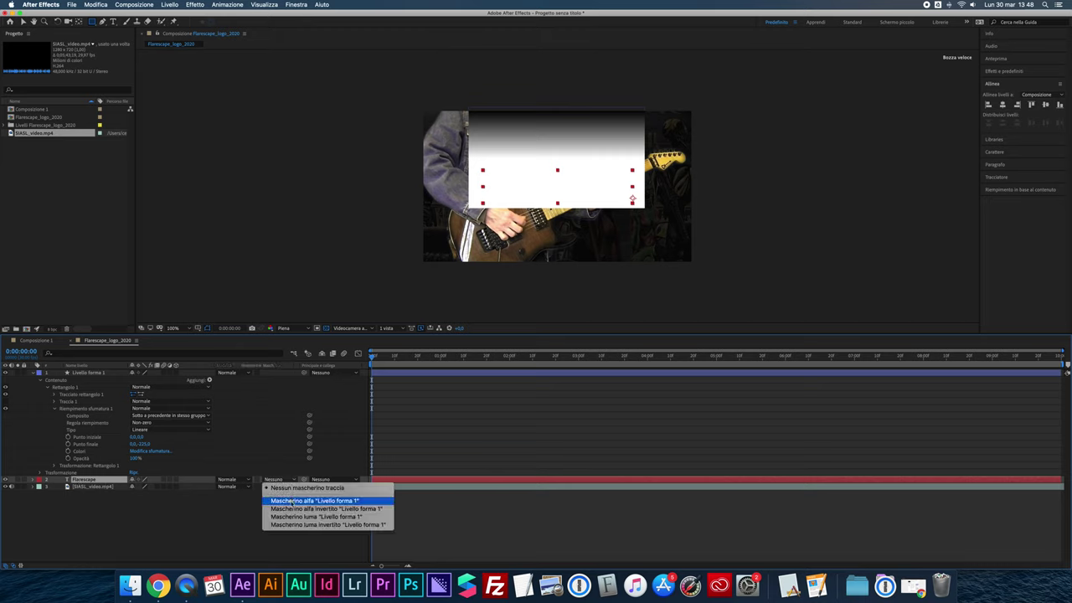
click(296, 518)
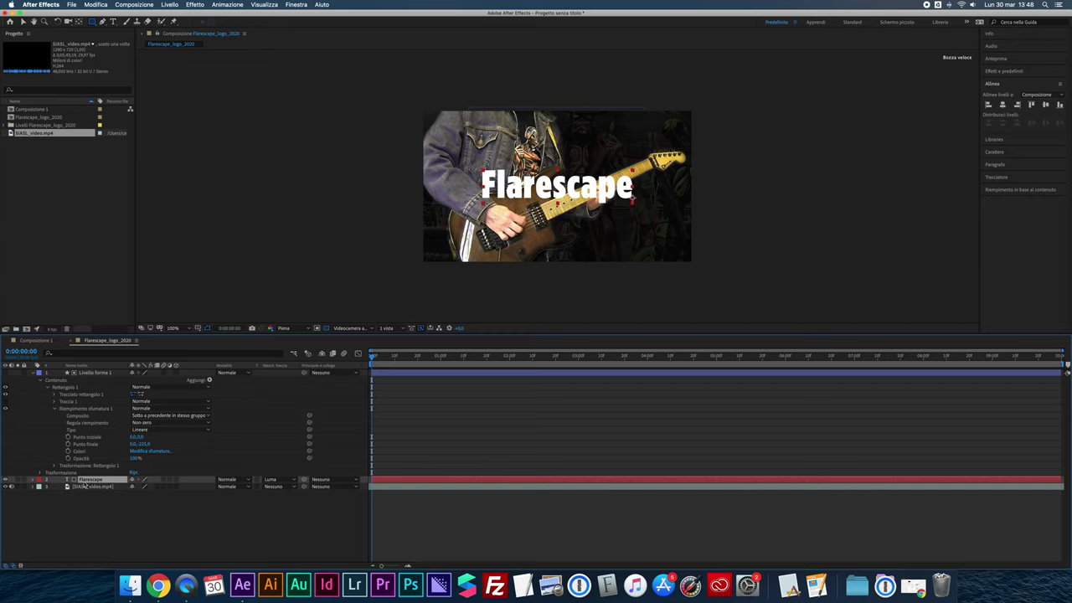
key(p)
mouse_move(146, 486)
mouse_down()
mouse_move(157, 298)
mouse_move(165, 419)
mouse_move(421, 474)
mouse_up()
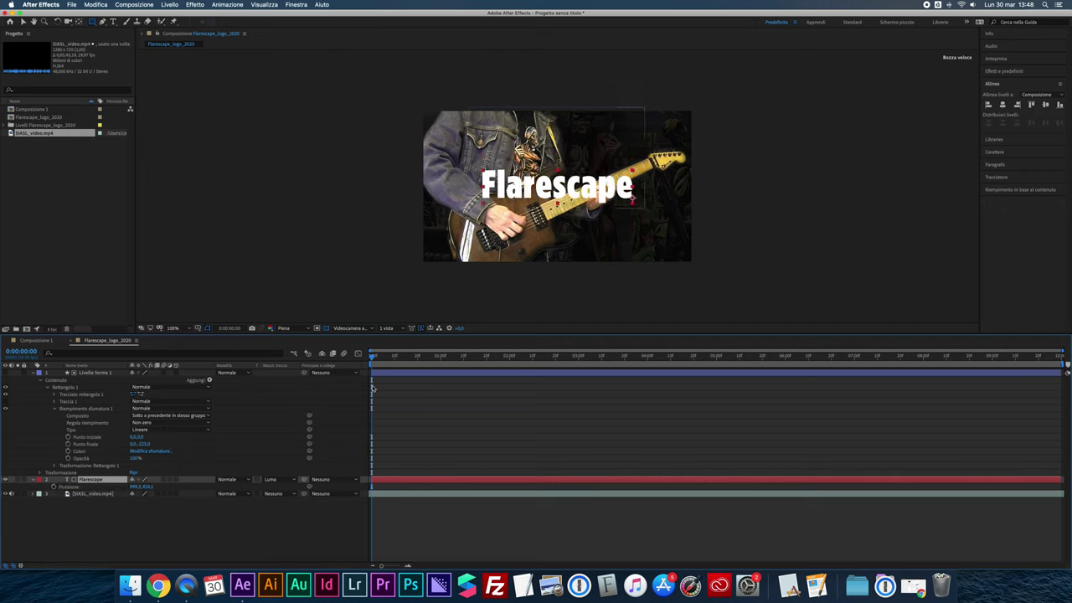
Keyframe the title's Position at 1s, raise it above the frame (Y about -10.9) at 0:10, return to 0.
drag(372, 356, 440, 360)
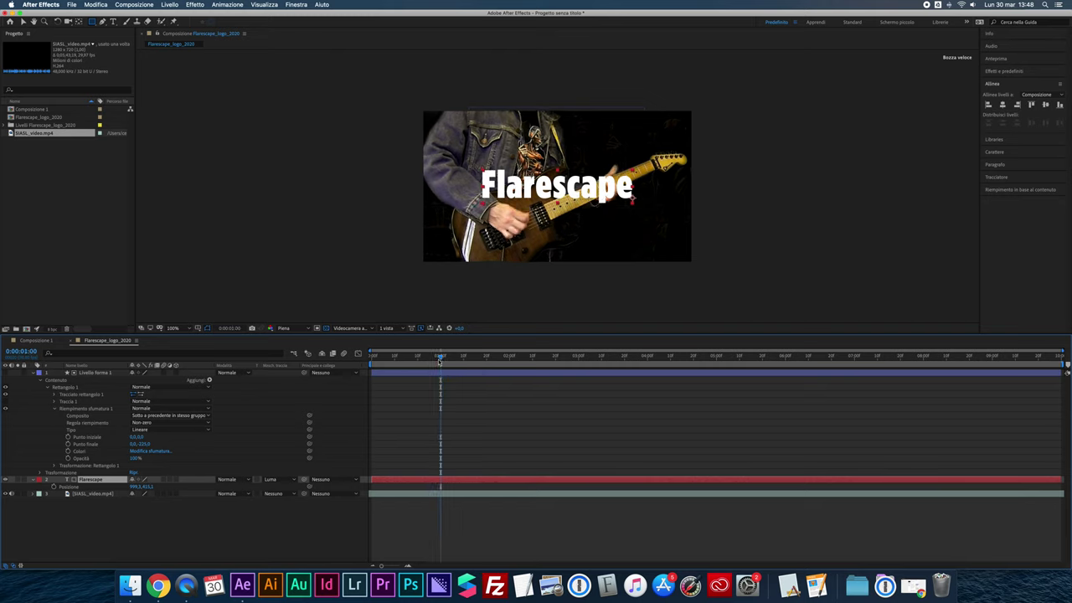
click(54, 487)
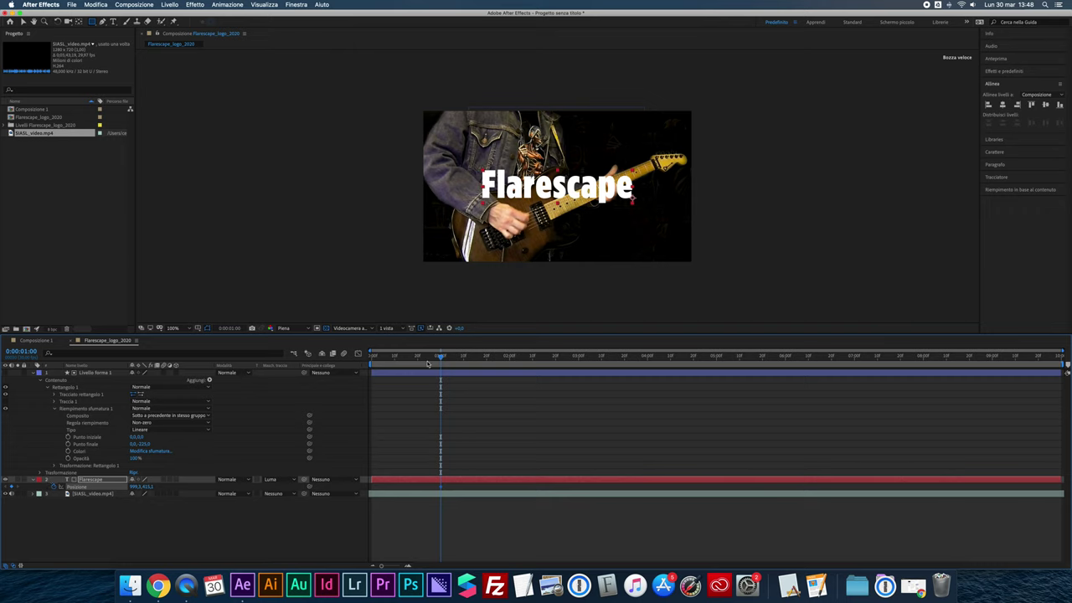
drag(441, 358, 395, 363)
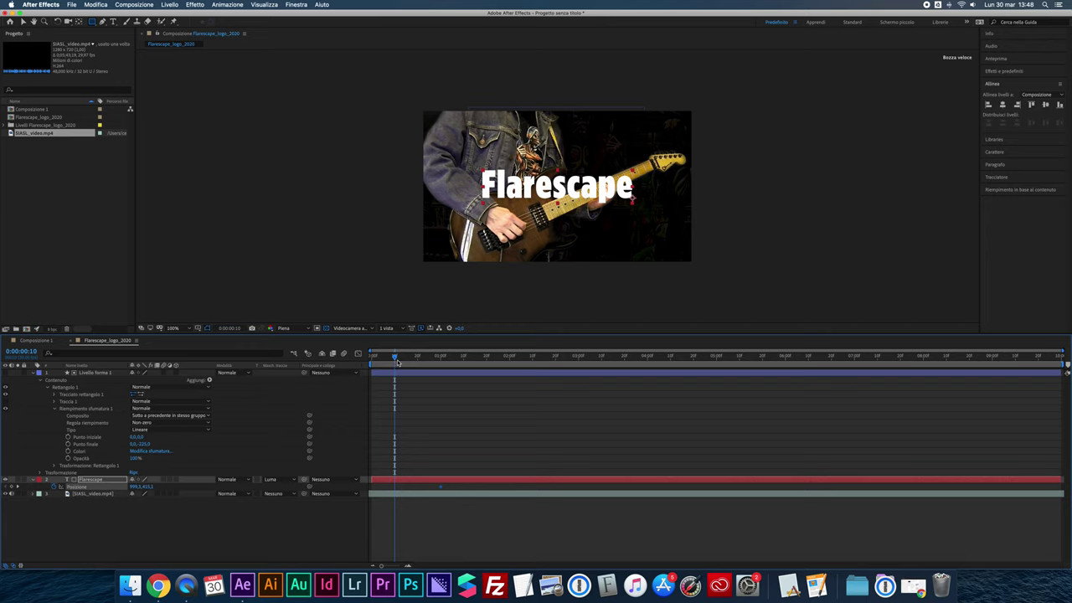
mouse_move(147, 486)
mouse_down()
mouse_move(179, 327)
mouse_move(177, 274)
mouse_up()
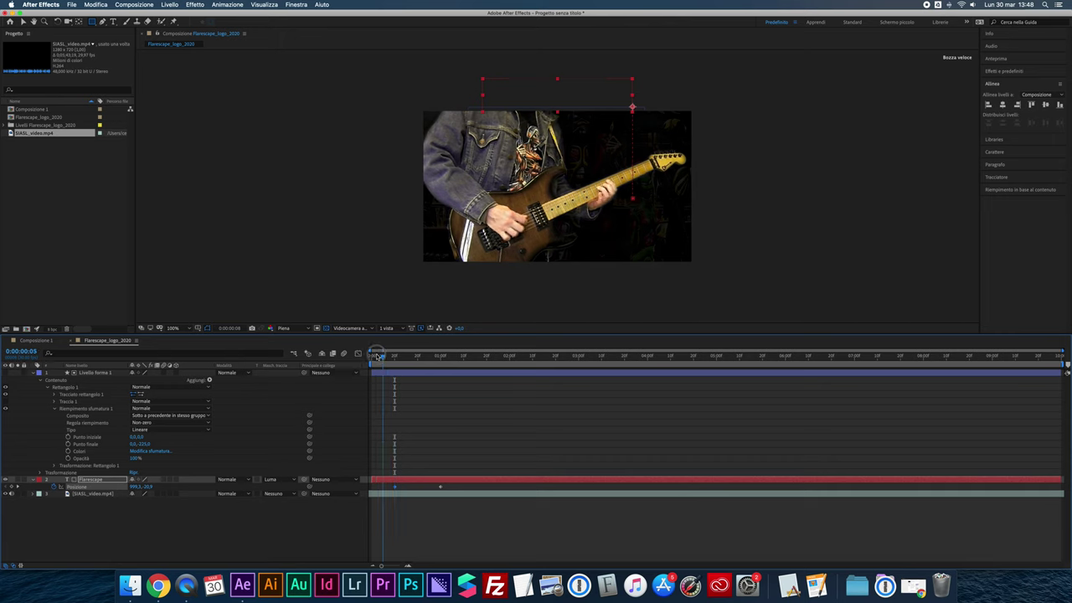
drag(395, 356, 367, 357)
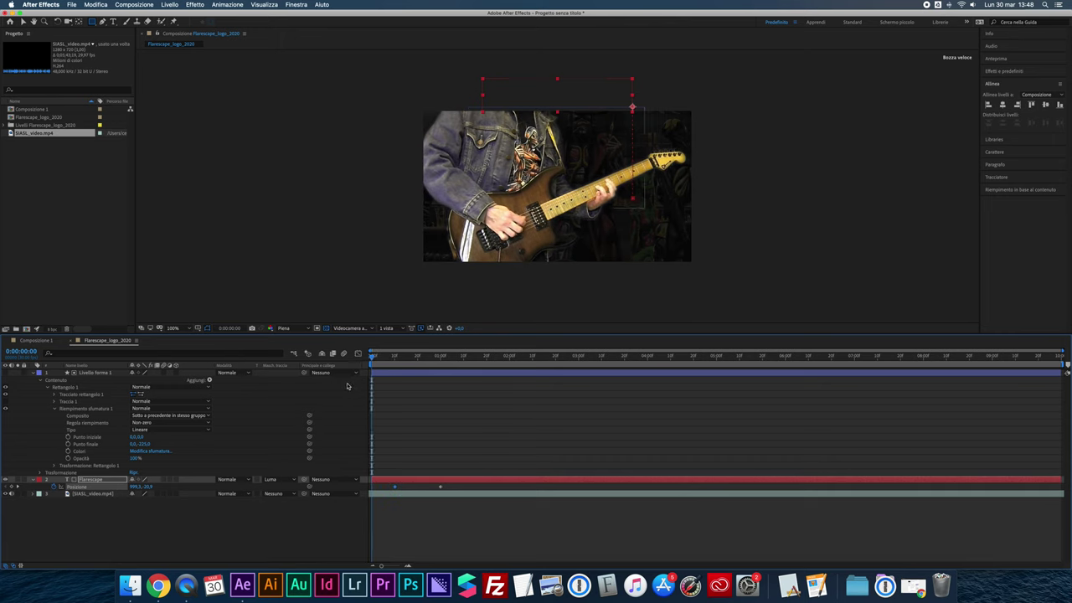
click(278, 211)
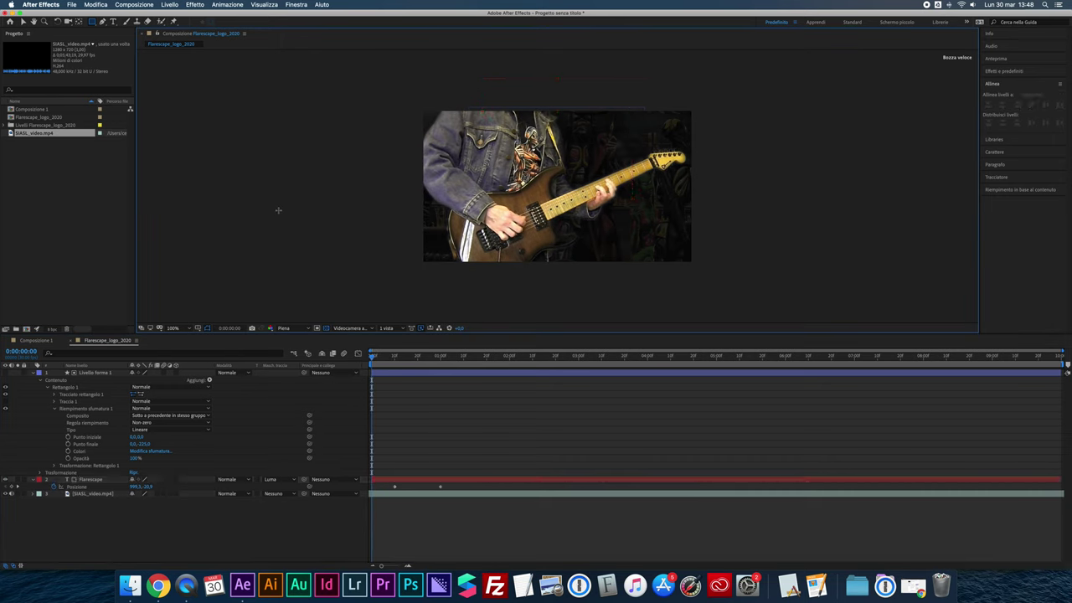
key(space)
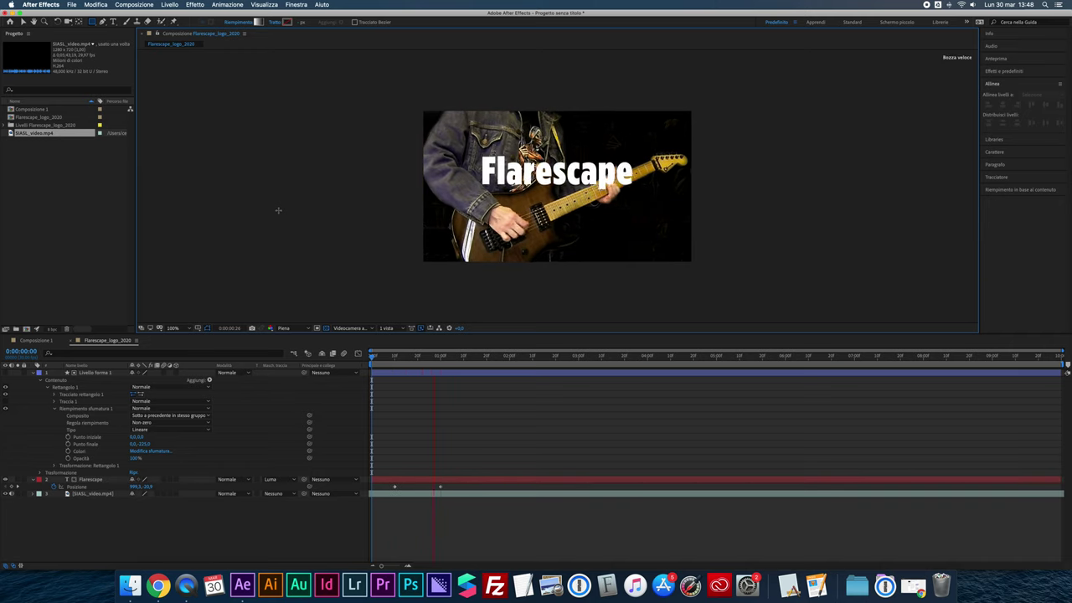
key(space)
key(q)
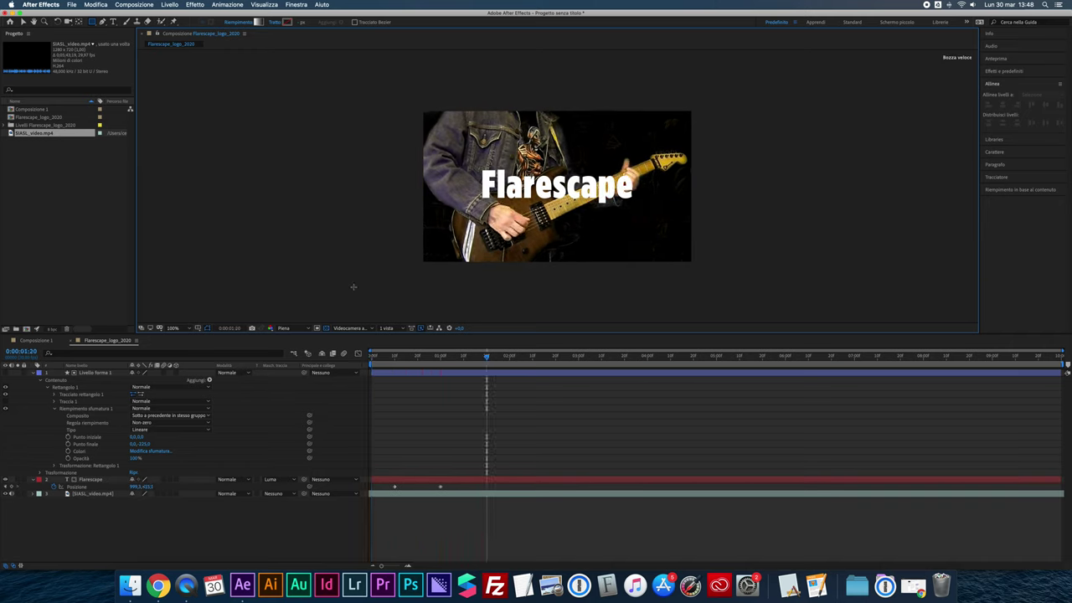
key(Home)
key(space)
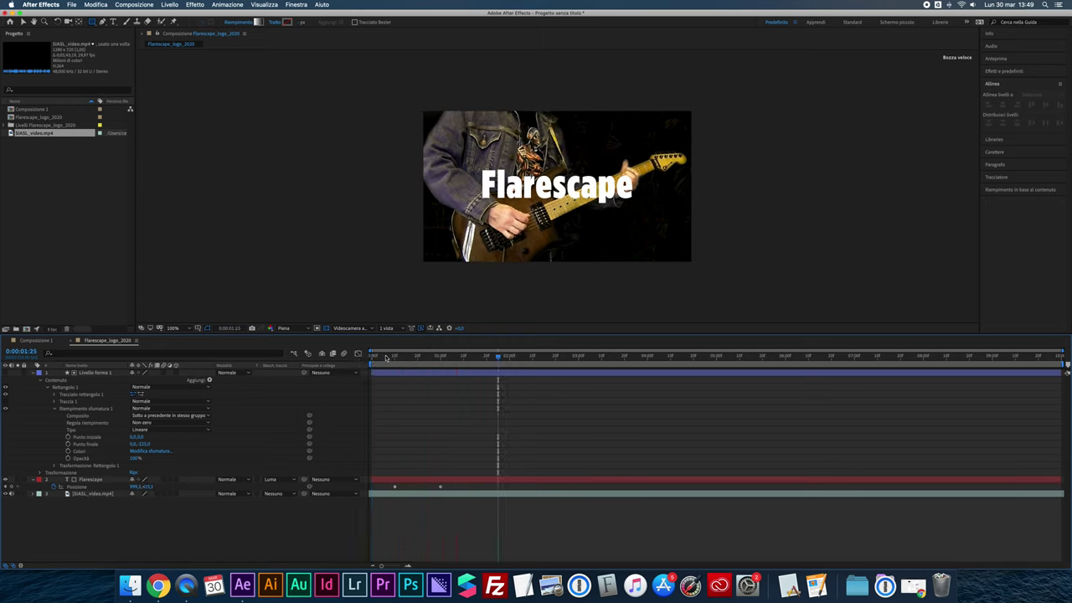
mouse_move(498, 357)
mouse_down()
mouse_move(397, 364)
mouse_move(473, 362)
mouse_up()
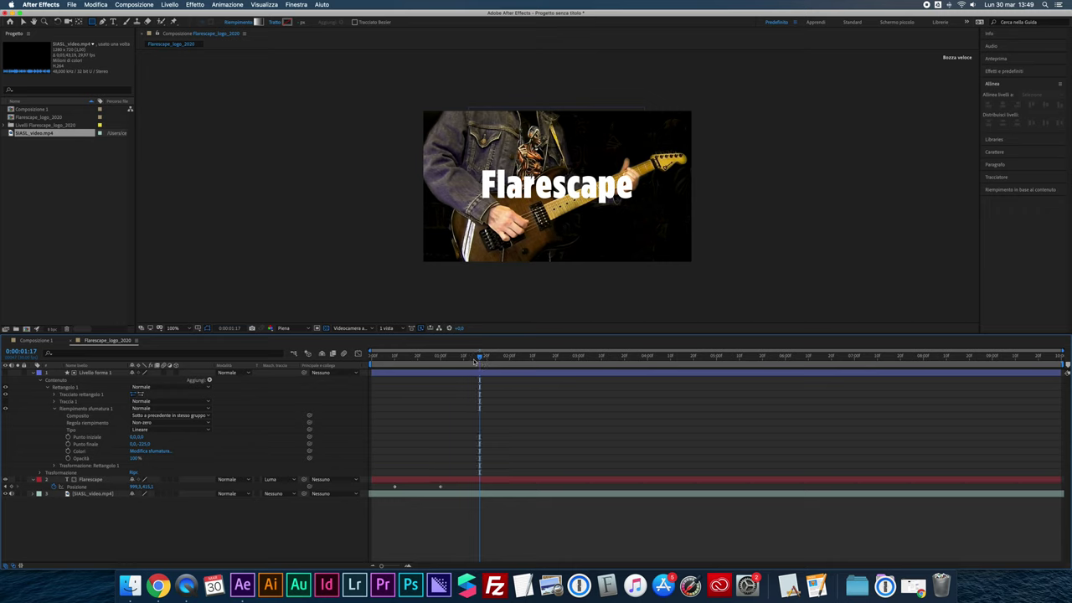
At 0:00:01:26, scrub the Flarescape Position Y to add a keyframe raising the title slightly higher.
drag(479, 364, 500, 361)
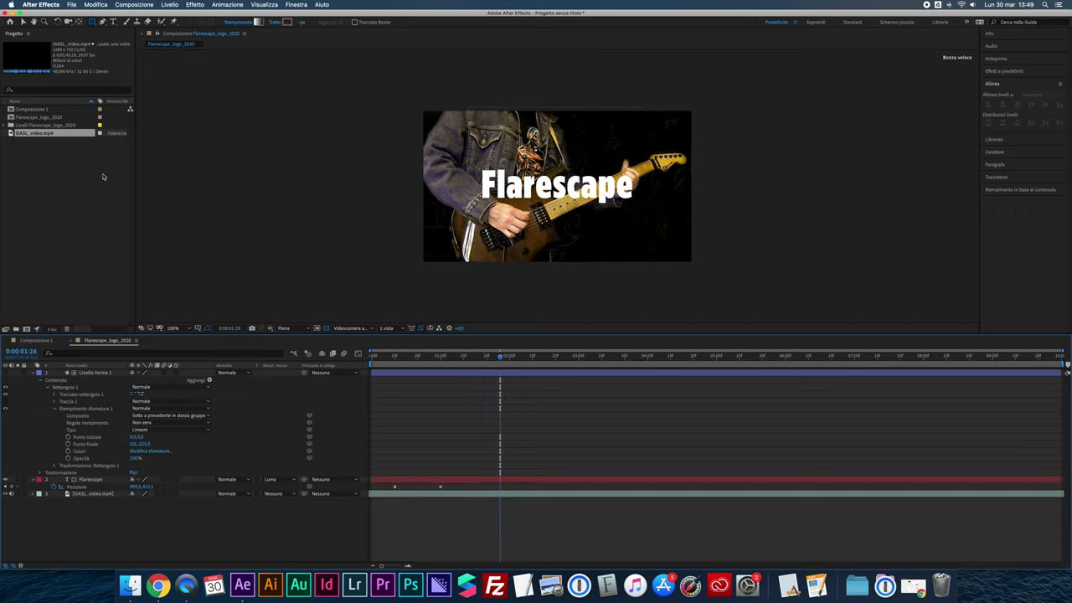
click(24, 20)
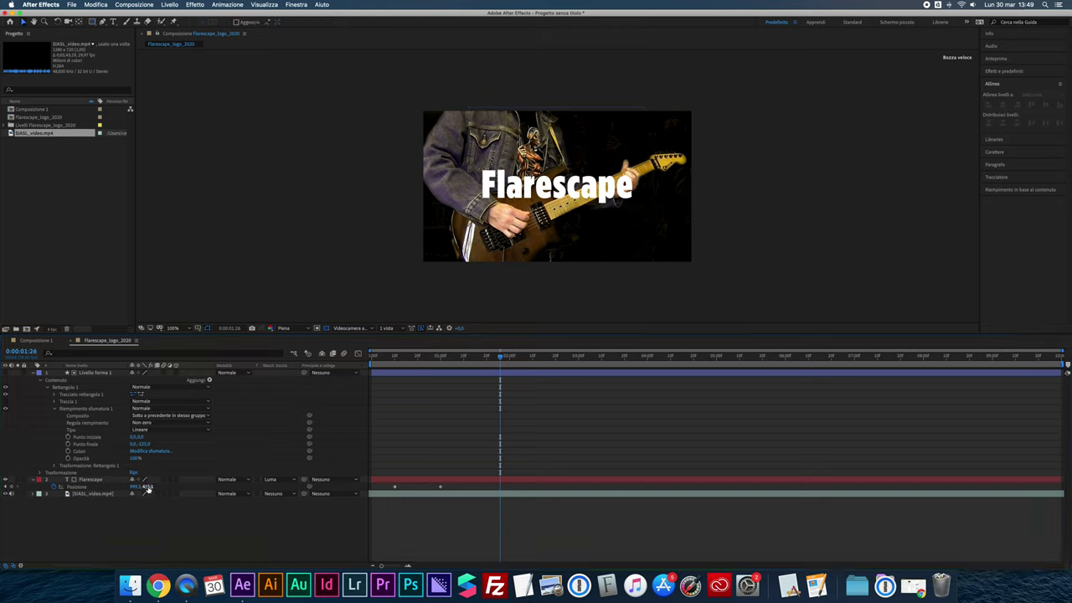
mouse_move(146, 488)
mouse_down()
mouse_move(154, 559)
mouse_move(170, 372)
mouse_up()
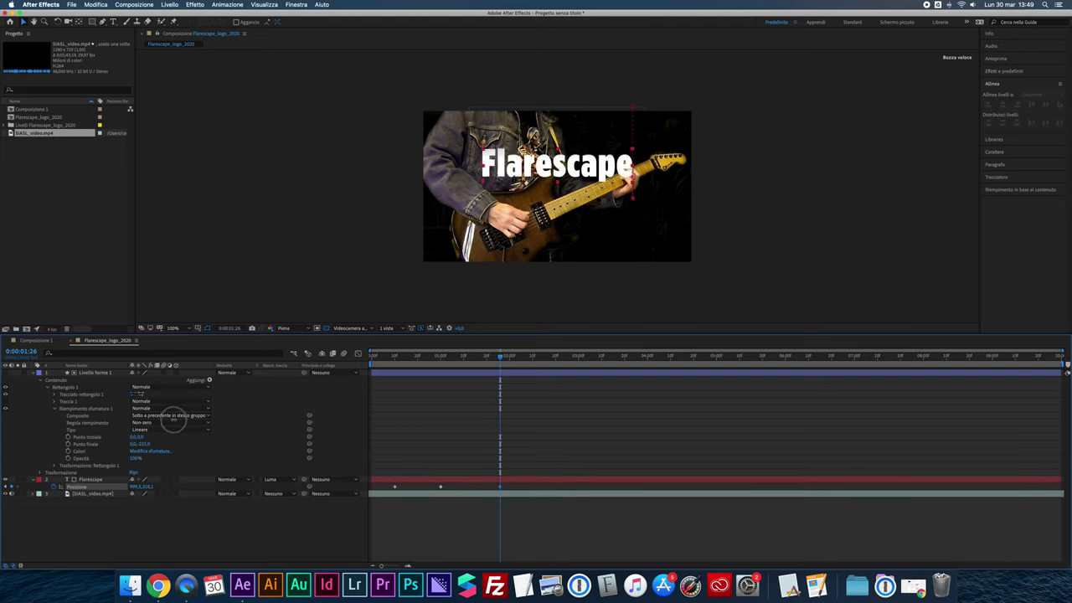
drag(170, 373, 172, 418)
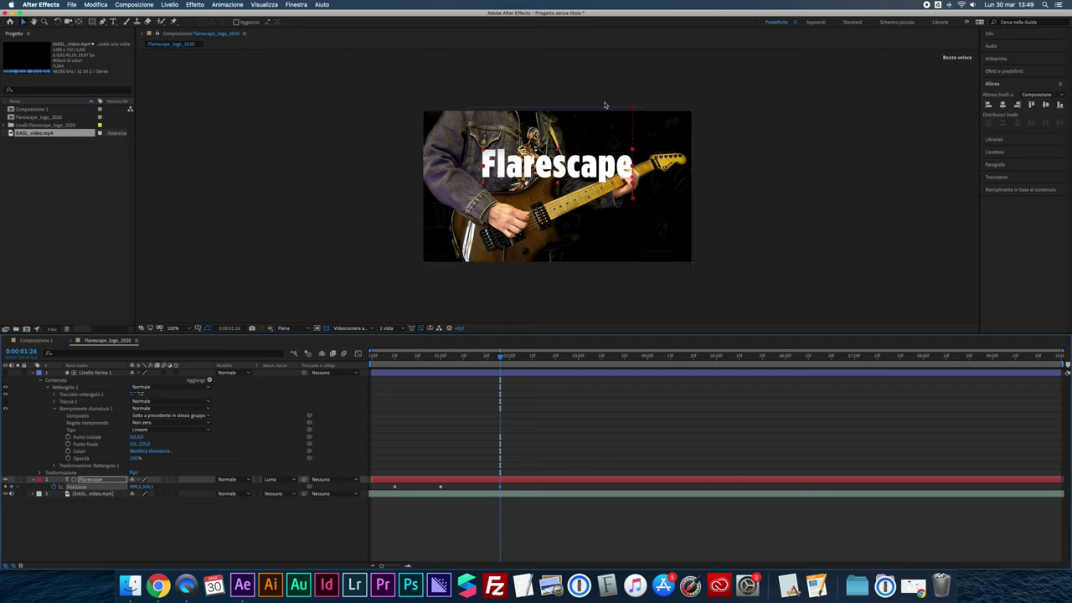